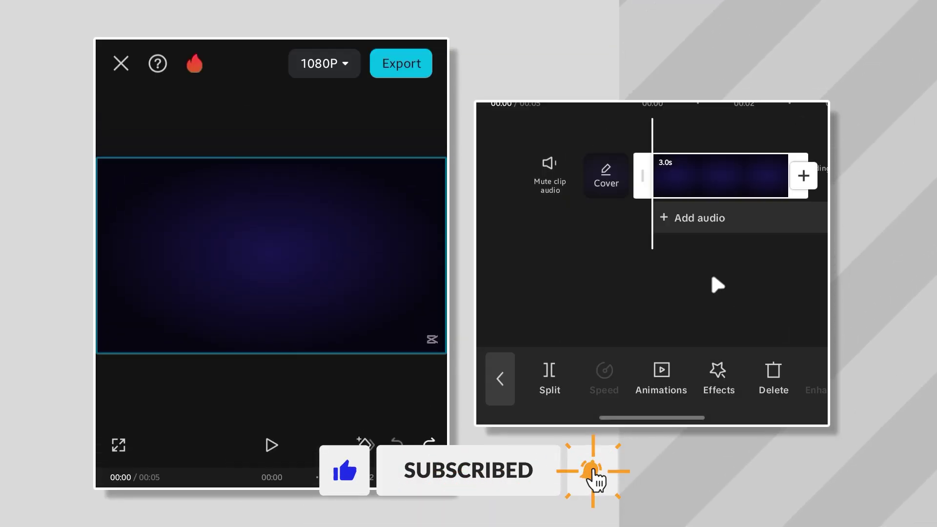
# - Trim the end of the yellow overlay so it lasts 0.9 s and matches the clip above it
pyautogui.moveTo(668, 280); pyautogui.dragTo(620, 284)
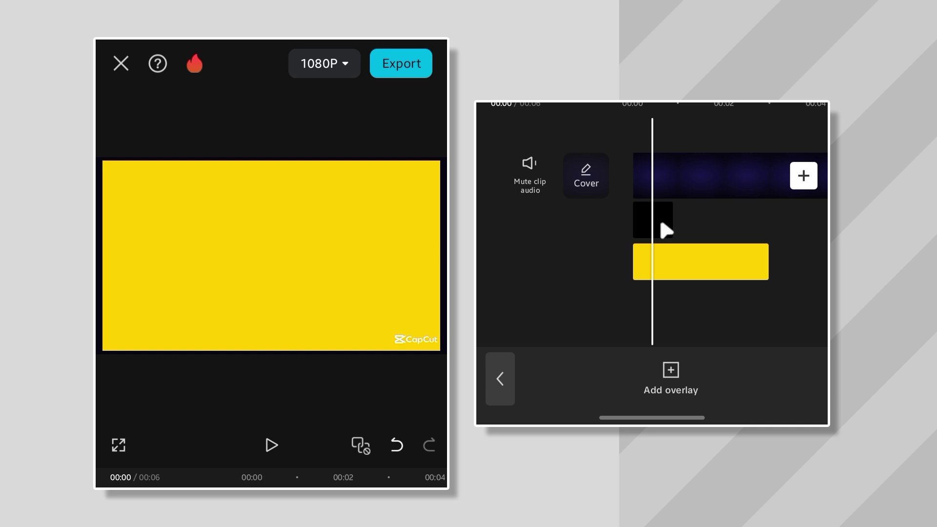
pyautogui.click(660, 221)
pyautogui.click(635, 259)
pyautogui.moveTo(717, 261); pyautogui.dragTo(625, 273)
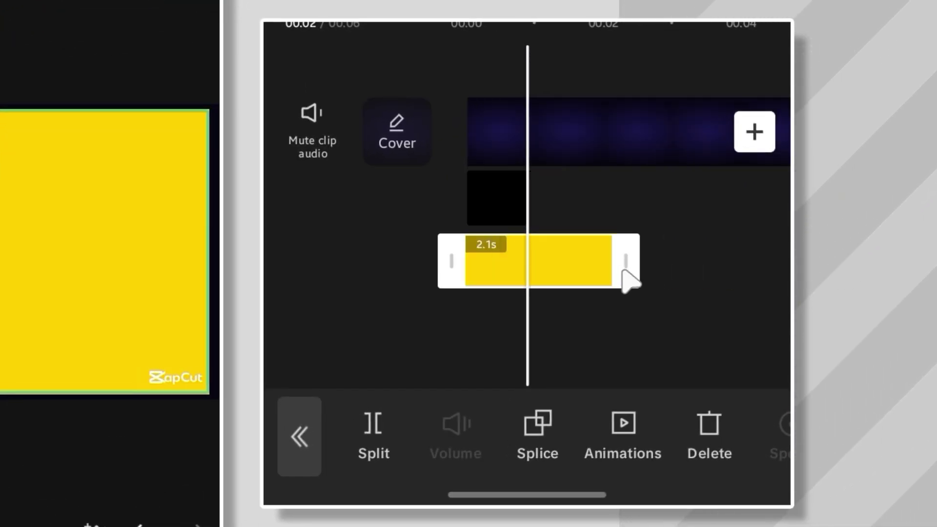
pyautogui.click(637, 269)
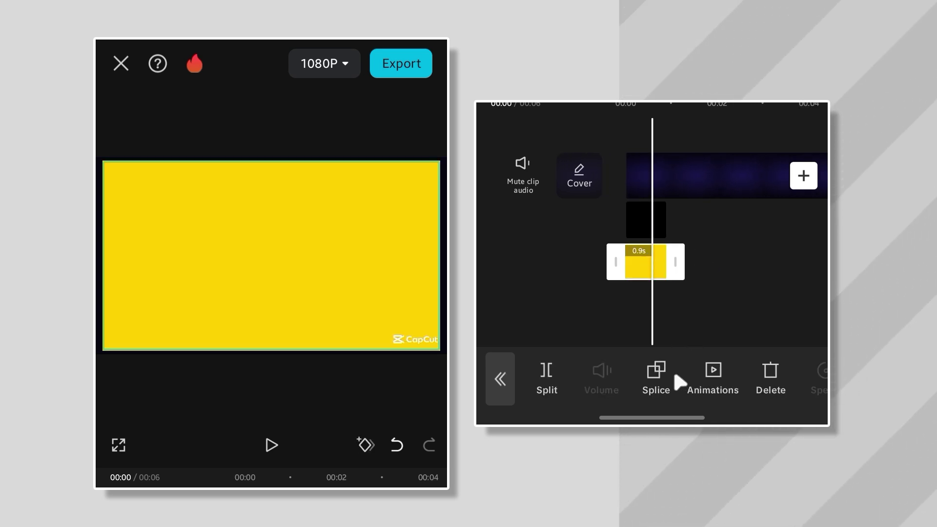
# - Reorder the overlay layers so the yellow clip sits behind the blue transition clip
pyautogui.moveTo(735, 359); pyautogui.dragTo(646, 376)
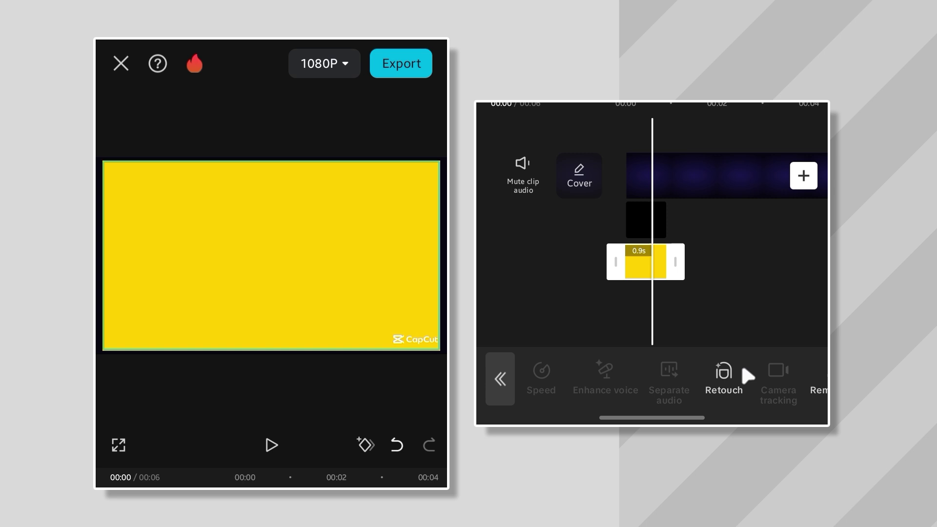
pyautogui.moveTo(784, 366); pyautogui.dragTo(649, 373)
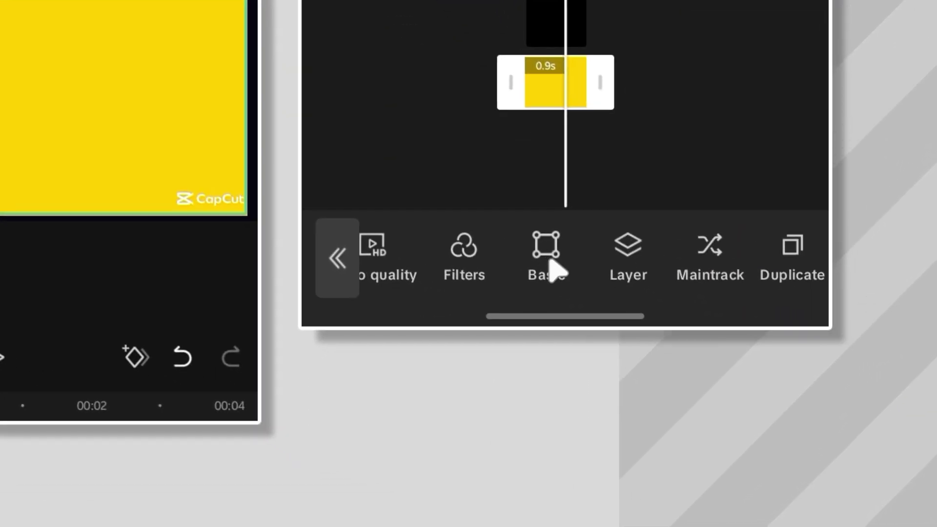
pyautogui.click(628, 251)
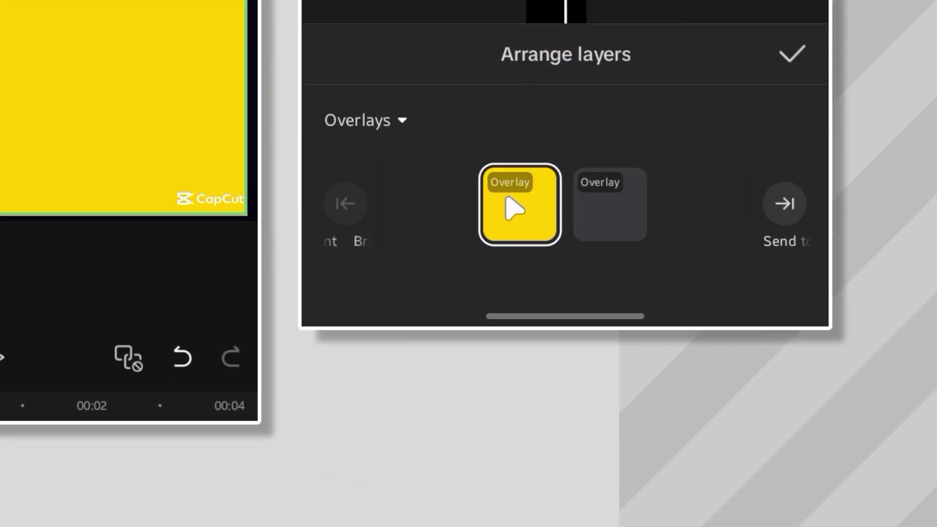
pyautogui.moveTo(514, 208); pyautogui.dragTo(610, 204)
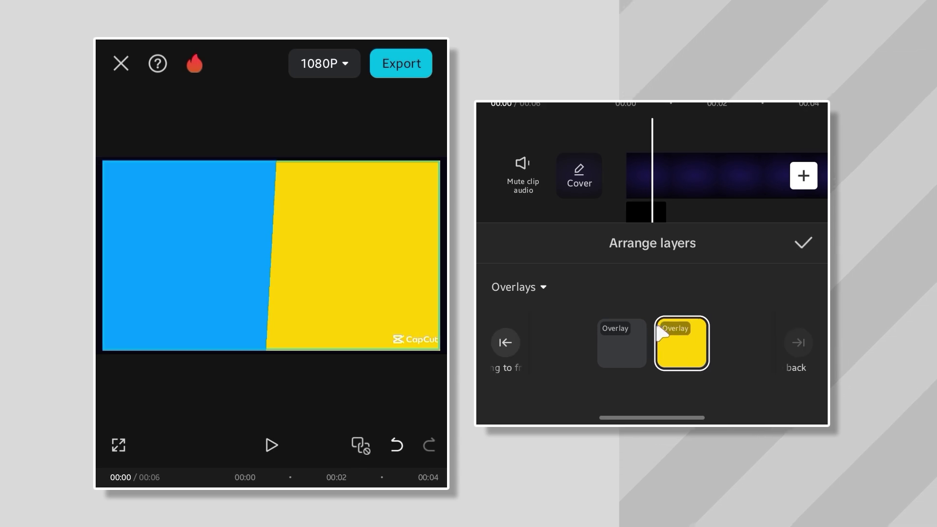
pyautogui.click(803, 243)
# - Add the yellow and blue rounded-shape animations as overlays starting where the first two overlays end
pyautogui.moveTo(618, 310); pyautogui.dragTo(664, 306)
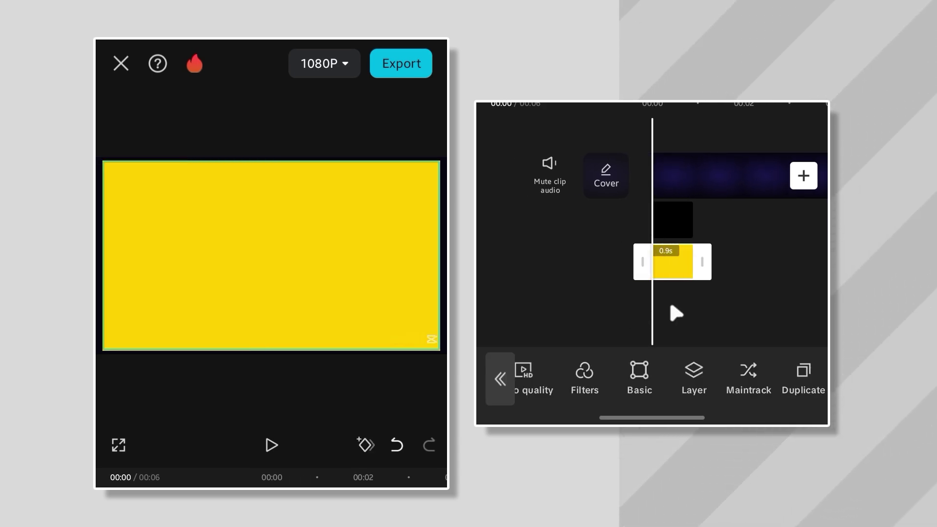
pyautogui.moveTo(671, 304); pyautogui.dragTo(657, 322)
pyautogui.click(659, 322)
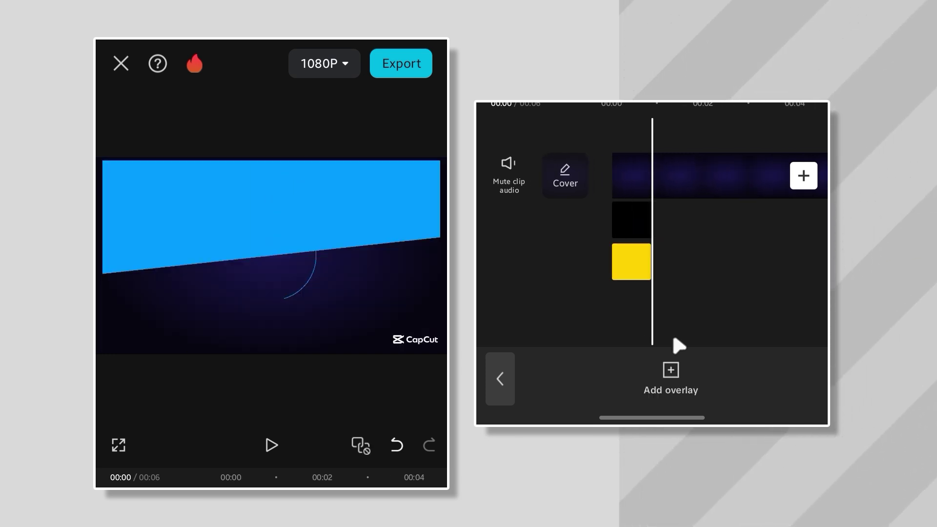
pyautogui.click(671, 374)
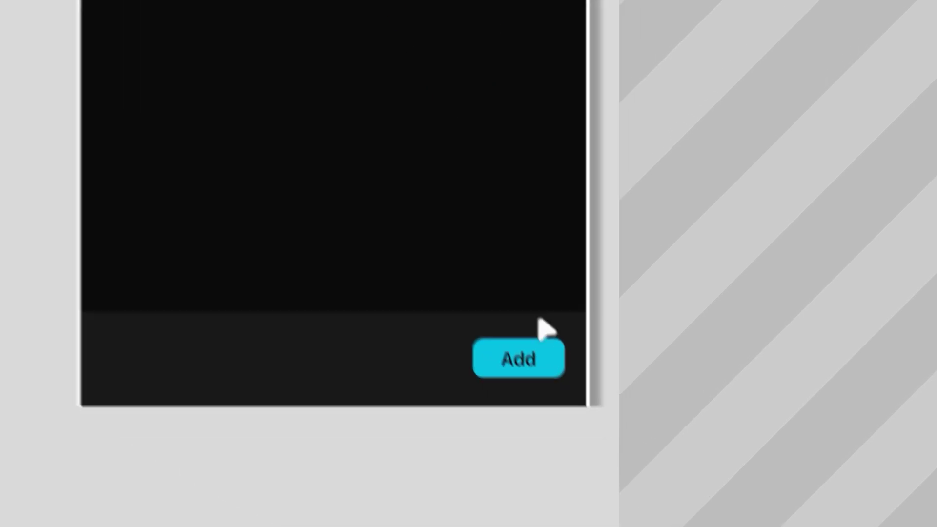
pyautogui.click(519, 357)
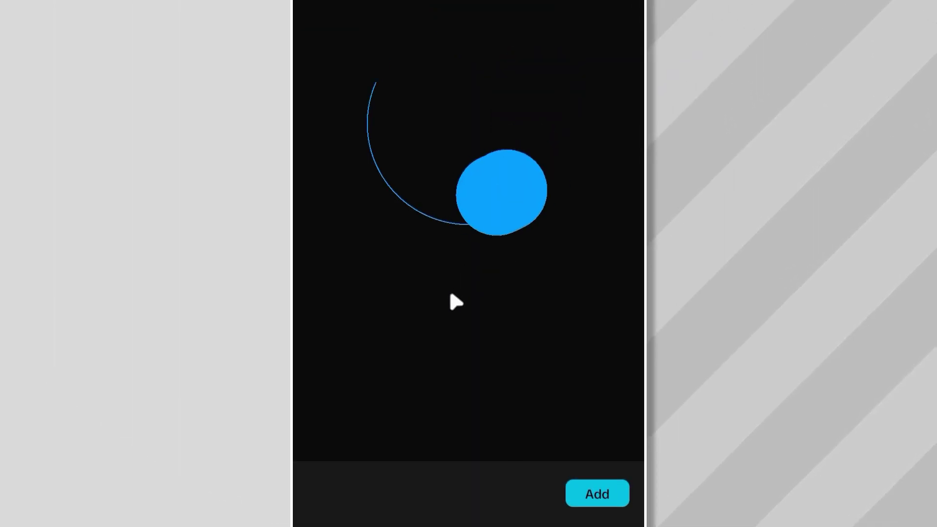
pyautogui.click(597, 494)
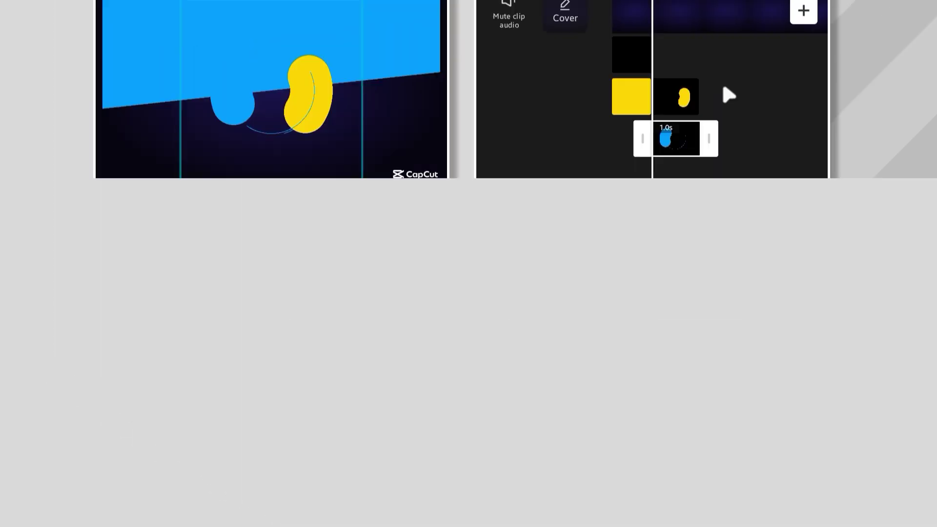
# - Scale the yellow and blue shape overlays to 100% so they fill the frame height
pyautogui.click(678, 260)
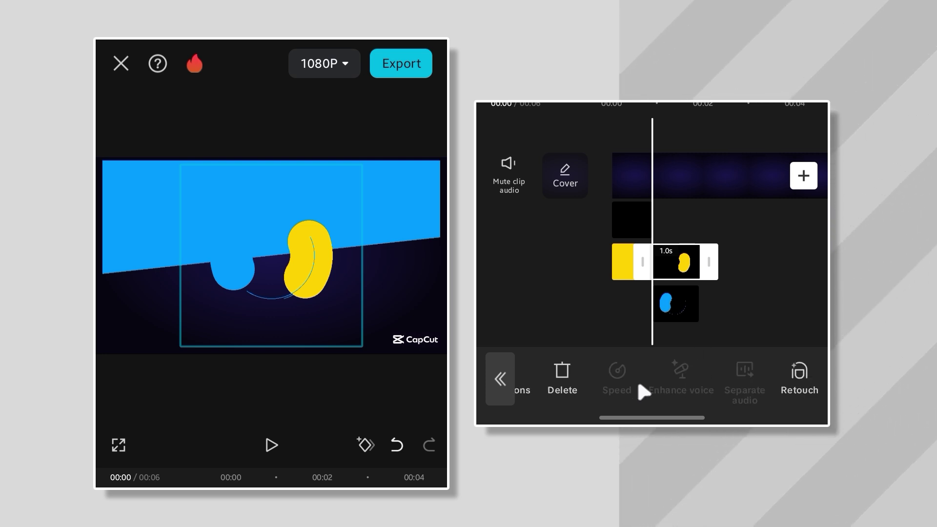
pyautogui.moveTo(639, 383); pyautogui.dragTo(668, 389)
pyautogui.click(686, 366)
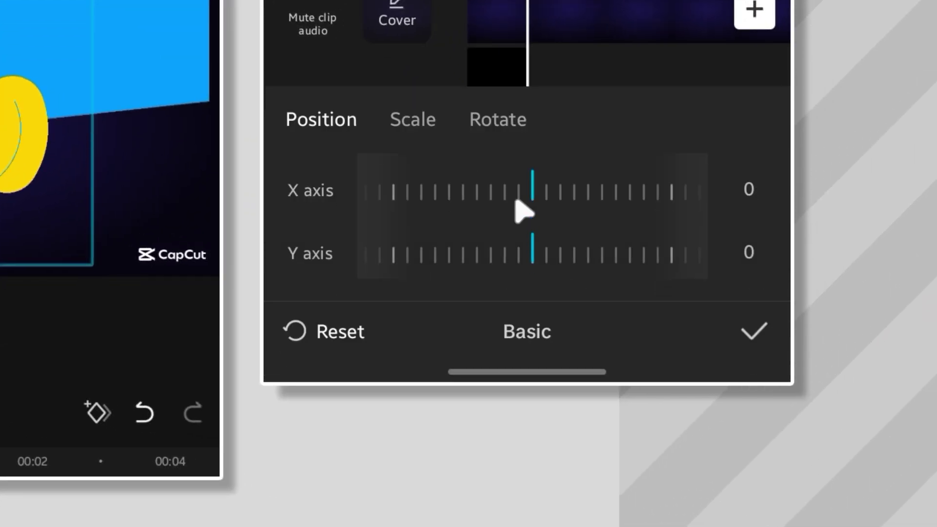
pyautogui.click(409, 126)
pyautogui.moveTo(500, 231); pyautogui.dragTo(471, 238)
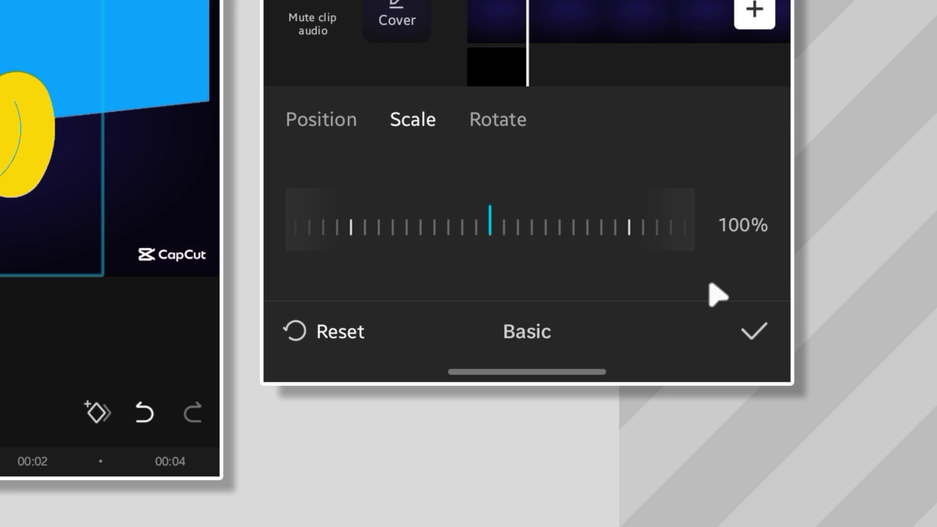
pyautogui.click(755, 331)
pyautogui.click(567, 217)
pyautogui.click(592, 309)
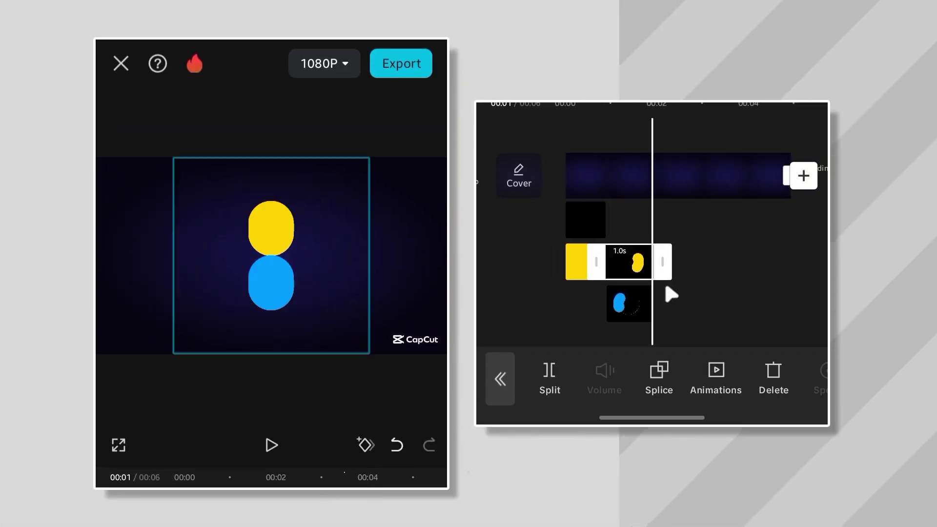
pyautogui.click(672, 318)
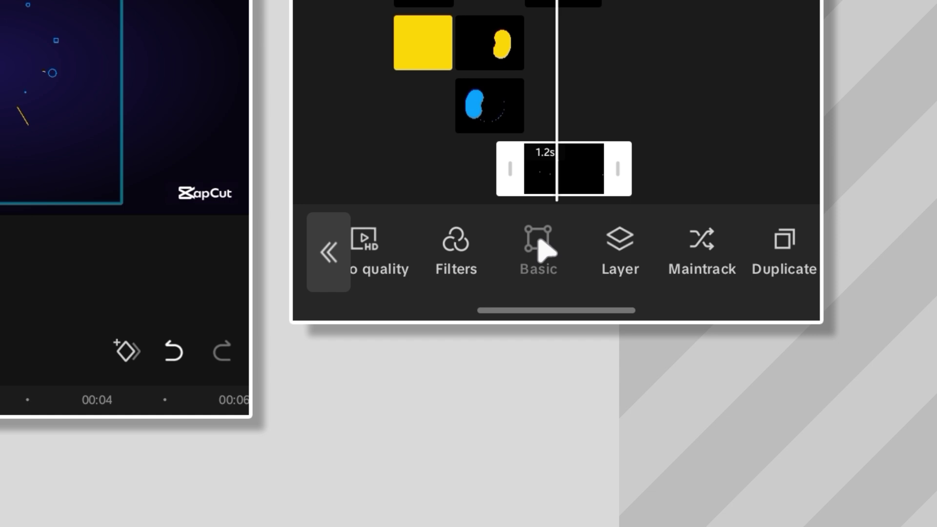
# - Scale both particle overlays to 100%
pyautogui.moveTo(565, 171); pyautogui.dragTo(463, 186)
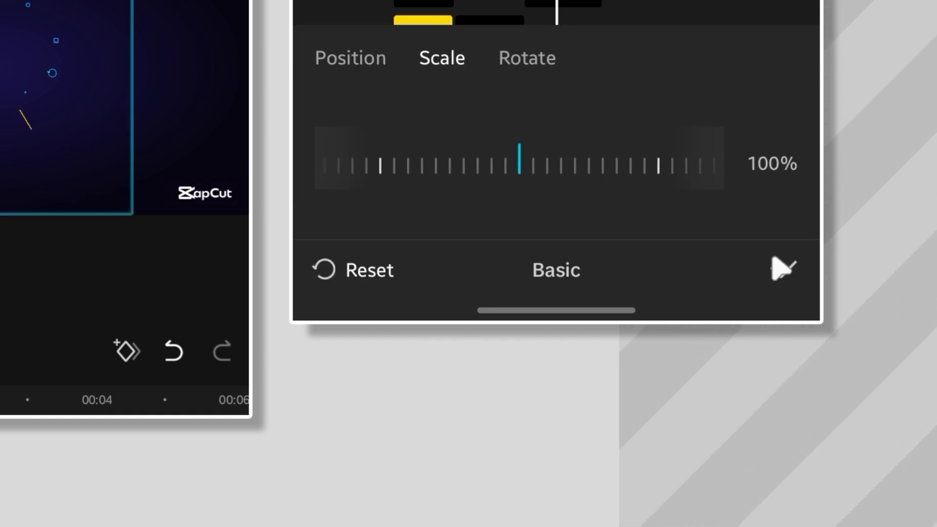
pyautogui.click(783, 269)
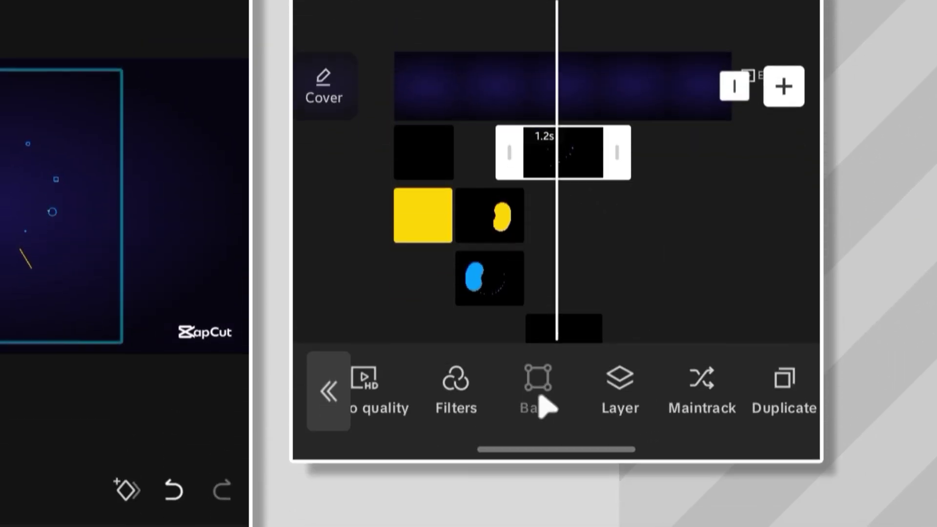
pyautogui.click(540, 447)
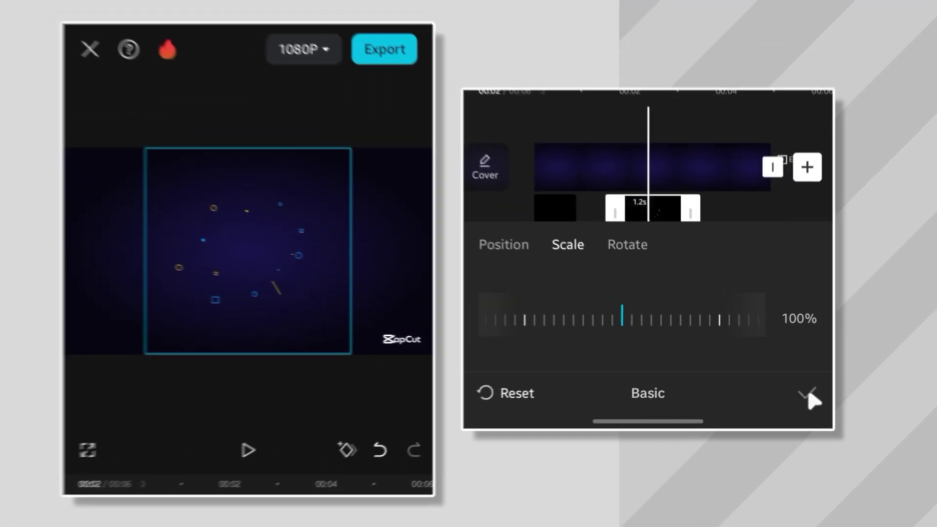
pyautogui.click(783, 389)
pyautogui.click(595, 195)
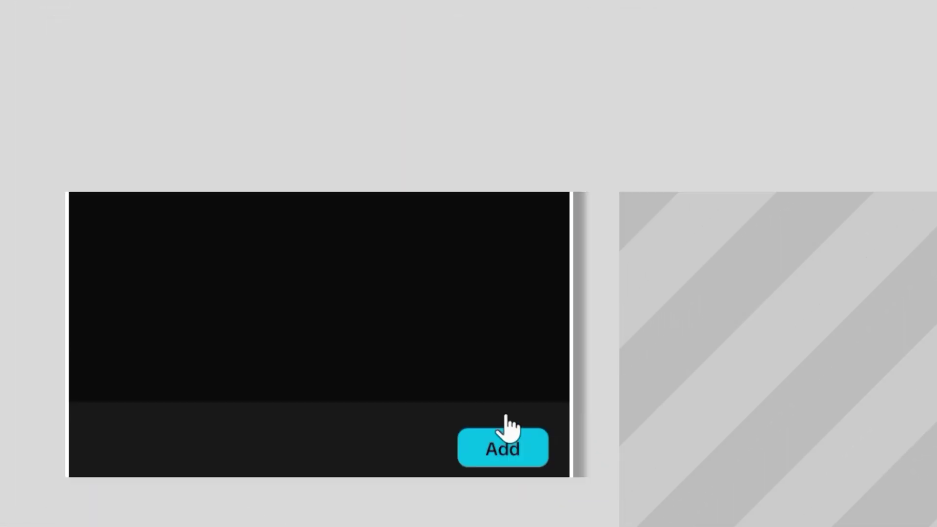
# - Add the bulb-and-hand logo as an overlay after the shape clips and scale it down to about half size
pyautogui.click(590, 521)
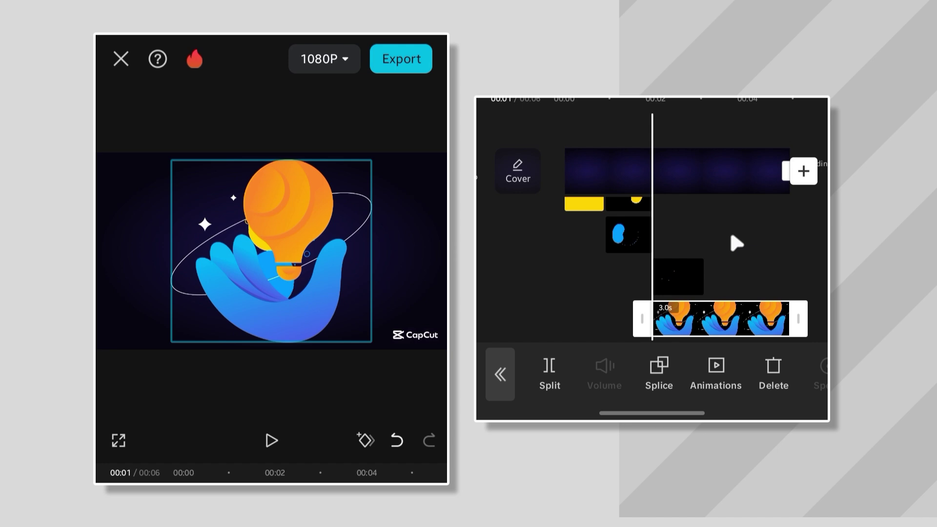
pyautogui.moveTo(656, 385); pyautogui.dragTo(732, 388)
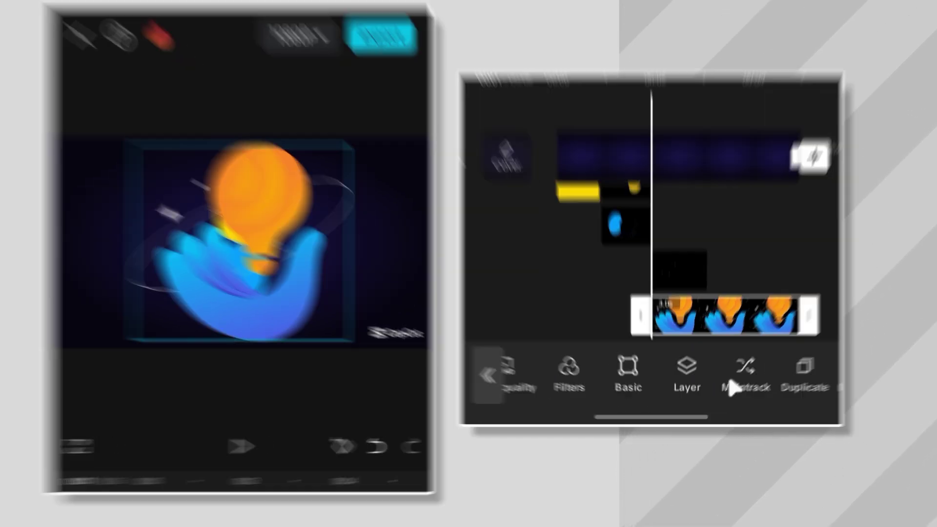
pyautogui.click(647, 374)
pyautogui.moveTo(594, 327); pyautogui.dragTo(705, 327)
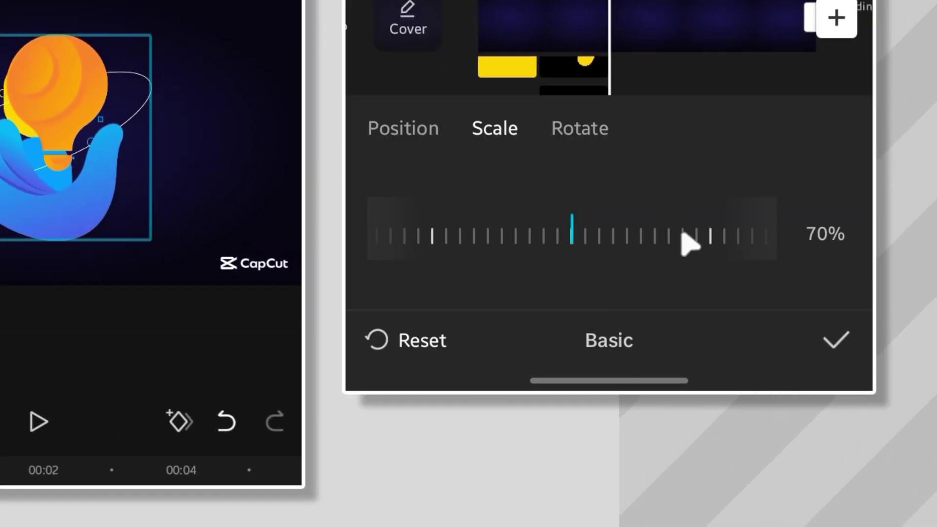
pyautogui.moveTo(689, 244)
pyautogui.mouseDown()
pyautogui.moveTo(665, 249)
pyautogui.moveTo(696, 247)
pyautogui.mouseUp()
pyautogui.click(837, 342)
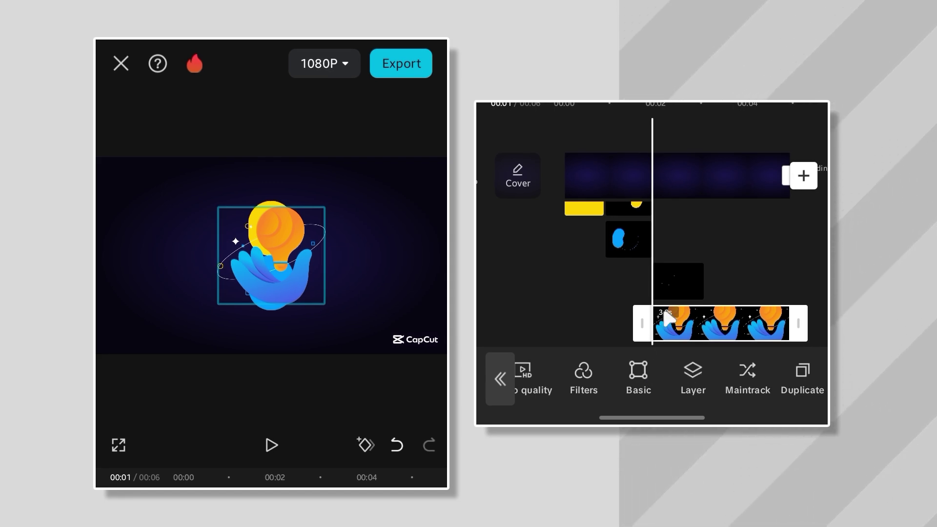
# - Return to the beginning of the timeline and open the Stylize filters for the full-frame yellow overlay
pyautogui.moveTo(703, 244)
pyautogui.mouseDown()
pyautogui.moveTo(735, 244)
pyautogui.moveTo(690, 244)
pyautogui.mouseUp()
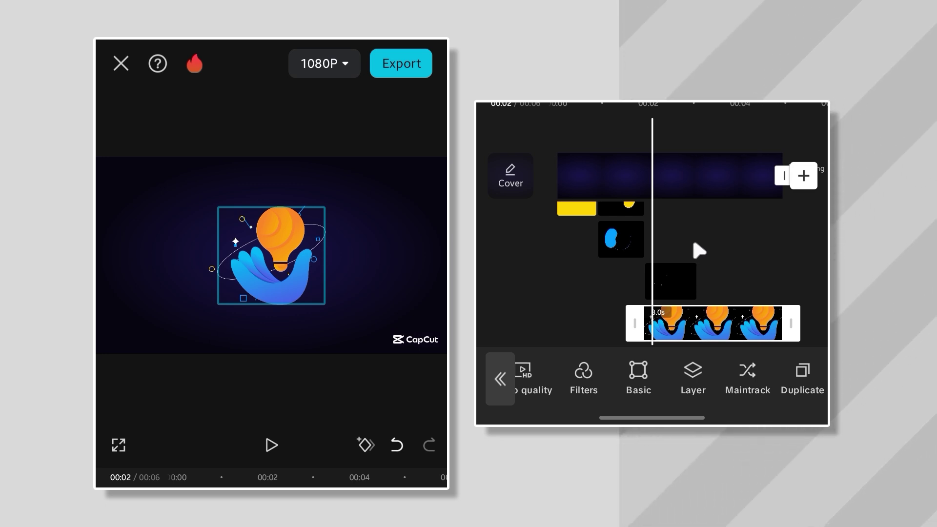
pyautogui.click(694, 244)
pyautogui.moveTo(701, 243); pyautogui.dragTo(762, 244)
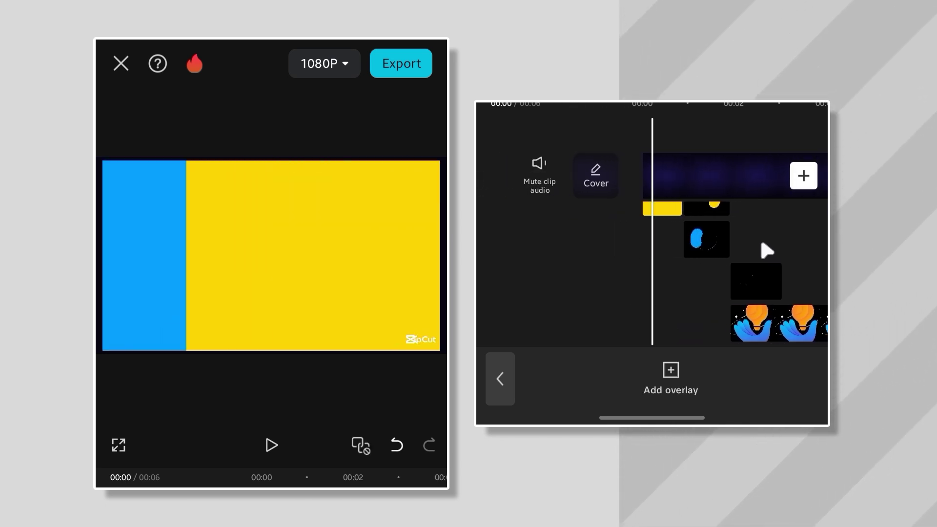
pyautogui.click(652, 218)
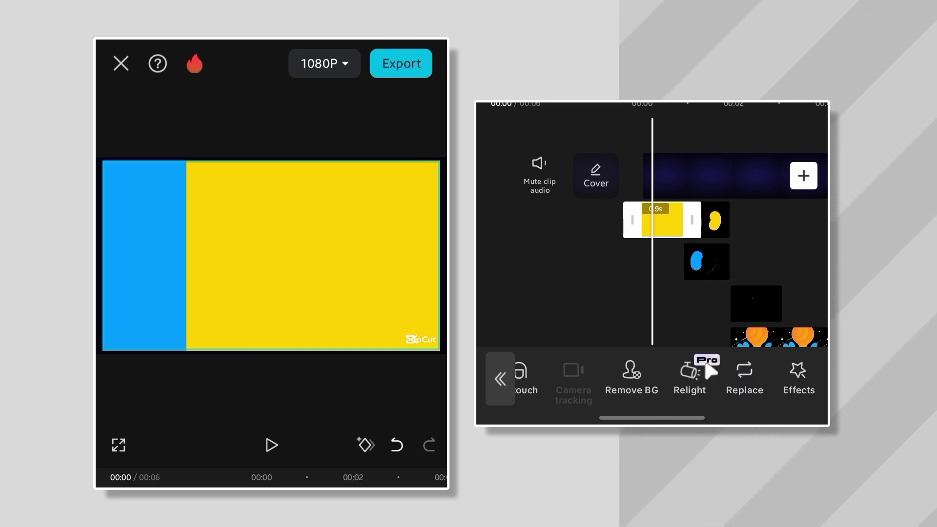
pyautogui.moveTo(781, 385); pyautogui.dragTo(649, 381)
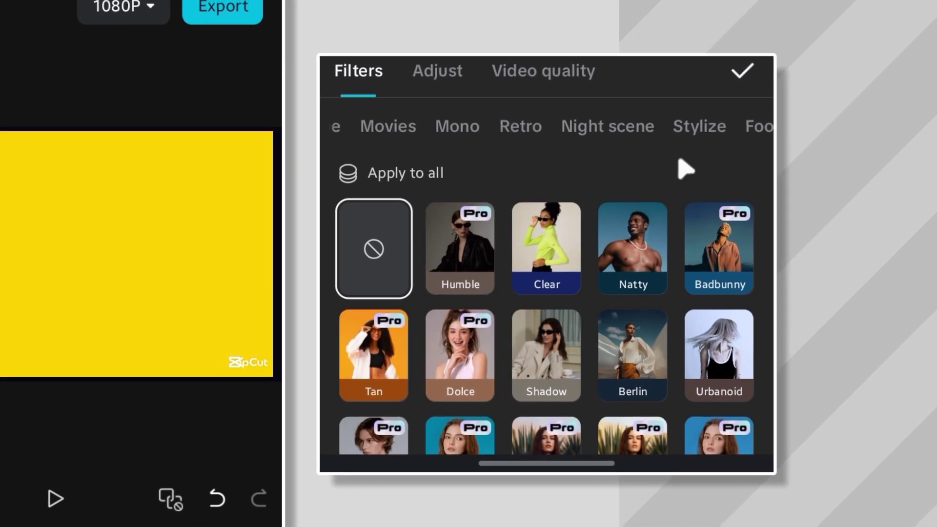
pyautogui.click(684, 117)
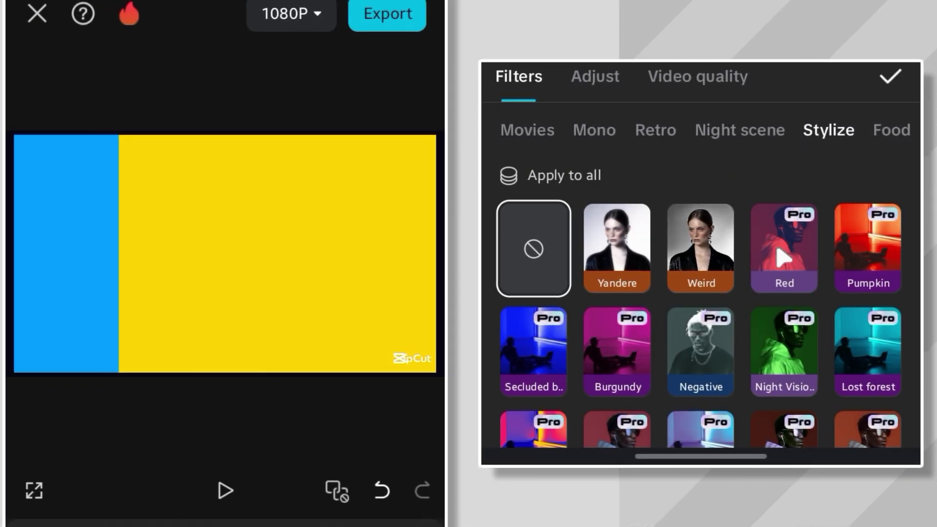
# - Try Stylize filters such as Pumpkin, Negative, Lost forest, Ghost and Sepia on the yellow overlay, and clear the filter
pyautogui.click(783, 256)
pyautogui.click(868, 247)
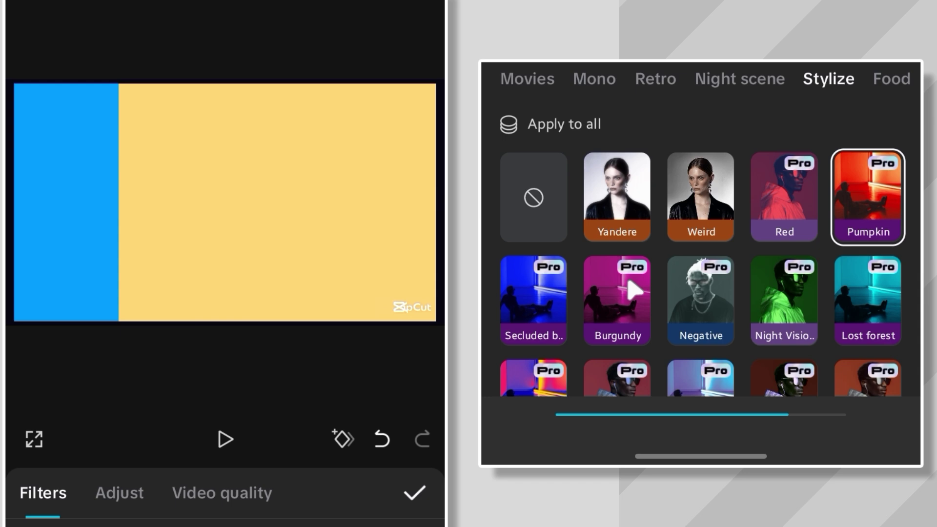
pyautogui.click(552, 312)
pyautogui.click(610, 302)
pyautogui.click(694, 302)
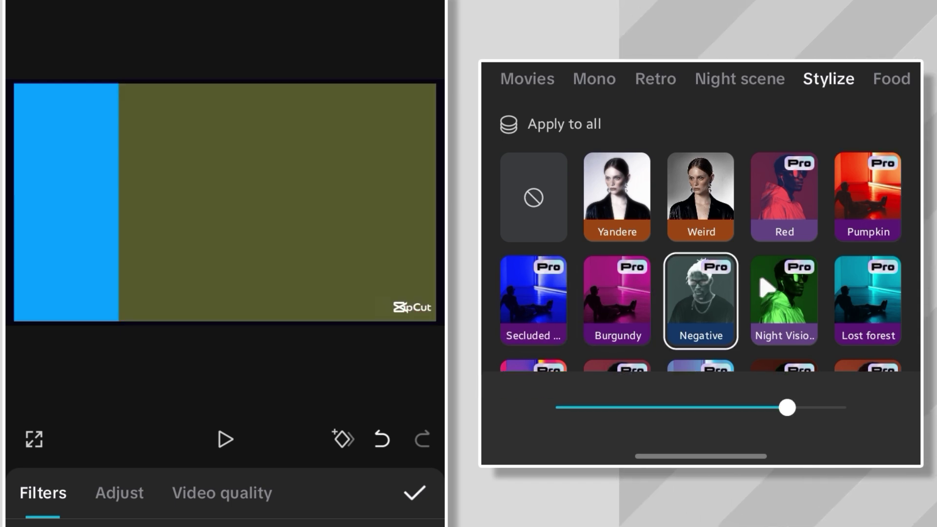
pyautogui.click(781, 305)
pyautogui.click(844, 294)
pyautogui.scroll(-2, 703, 317)
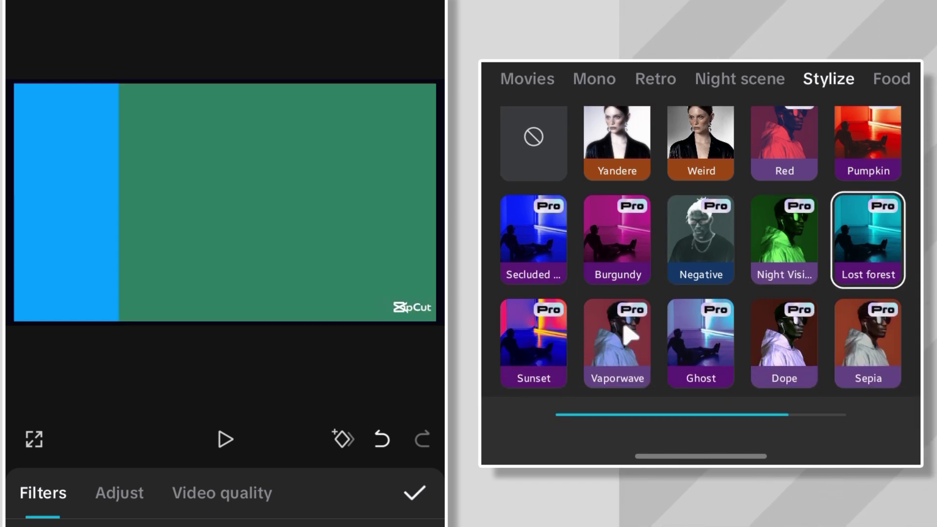
pyautogui.click(534, 337)
pyautogui.click(628, 326)
pyautogui.click(725, 342)
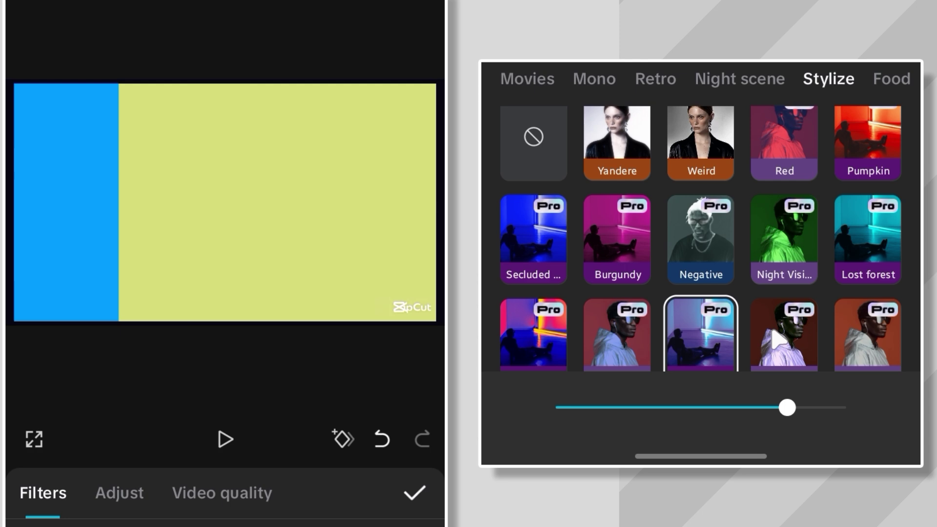
pyautogui.click(781, 337)
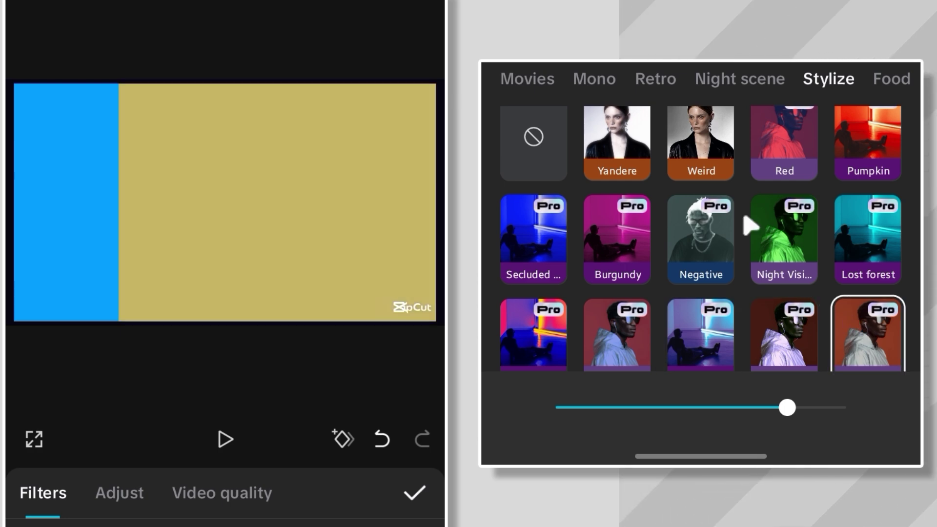
pyautogui.click(552, 166)
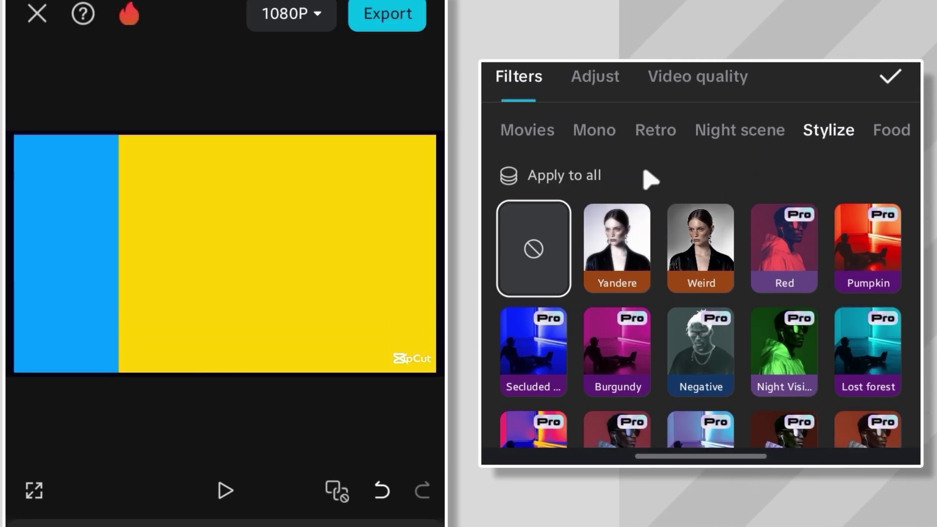
# - Shift the yellow hue of the full-frame yellow overlay to about -37 with the HSL adjustment
pyautogui.click(596, 81)
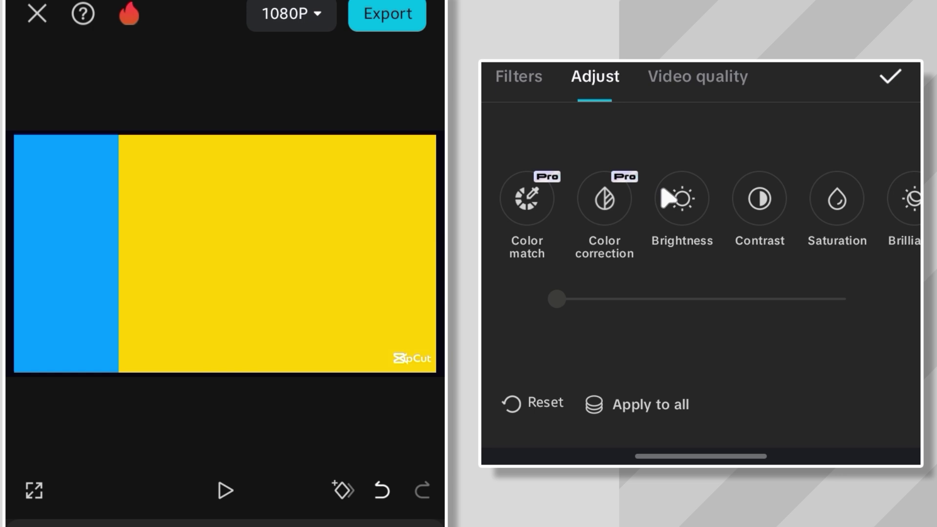
pyautogui.moveTo(730, 210); pyautogui.dragTo(571, 216)
pyautogui.moveTo(767, 212); pyautogui.dragTo(598, 215)
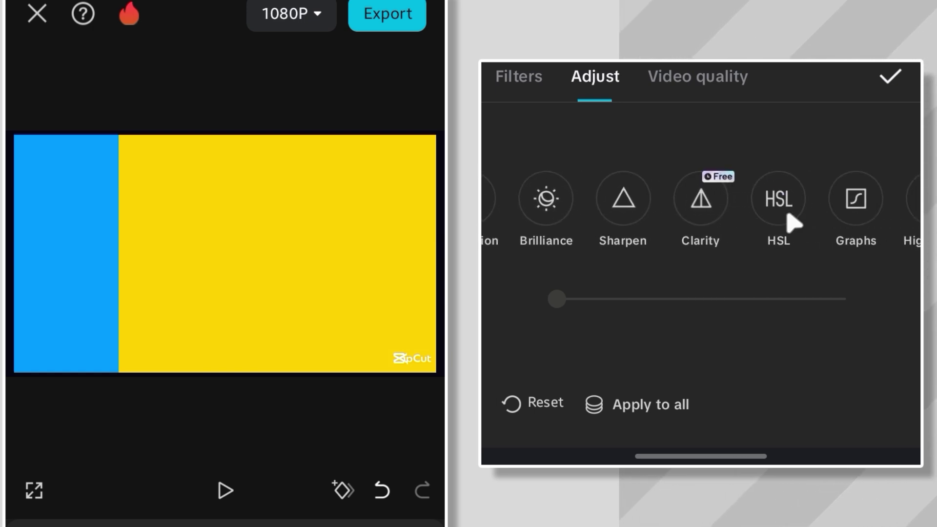
pyautogui.click(789, 214)
pyautogui.moveTo(795, 224); pyautogui.dragTo(706, 234)
pyautogui.click(679, 199)
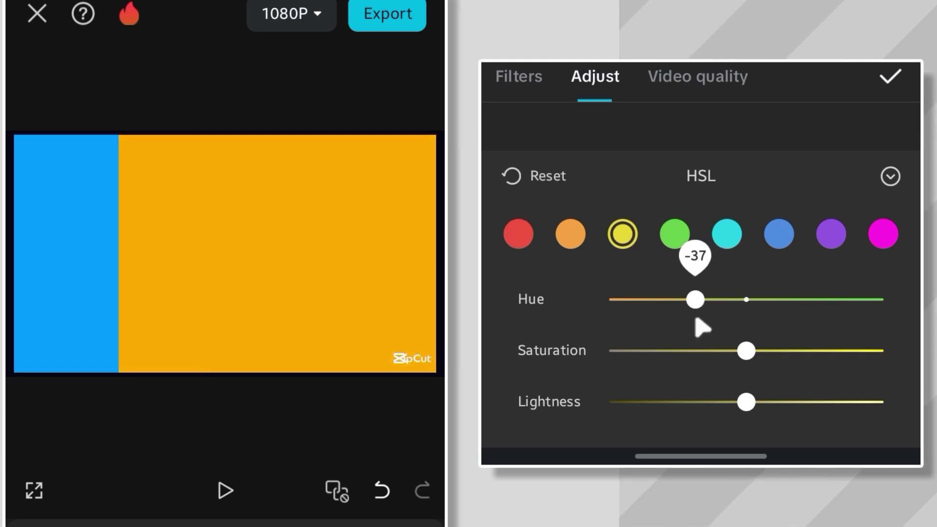
pyautogui.click(887, 87)
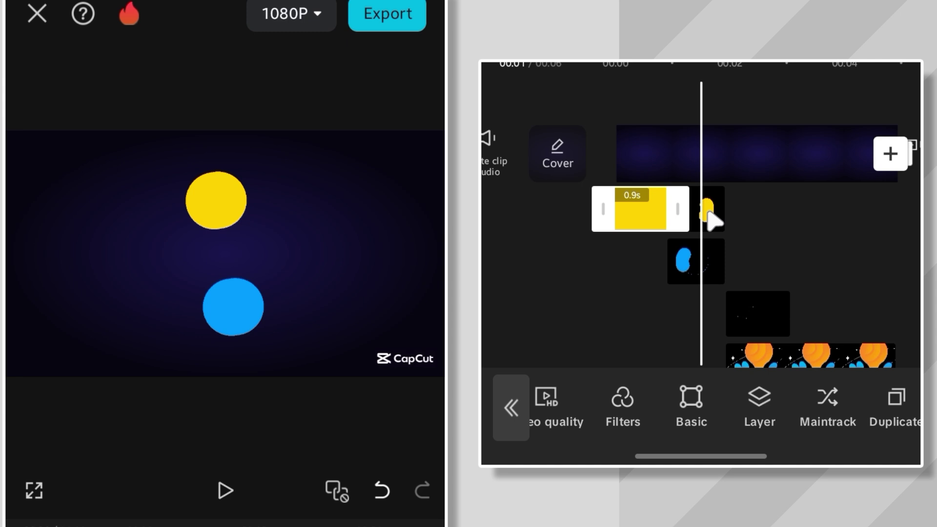
# - Shift the yellow hue of the yellow circle overlay toward orange with the HSL adjustment
pyautogui.click(622, 406)
pyautogui.click(679, 211)
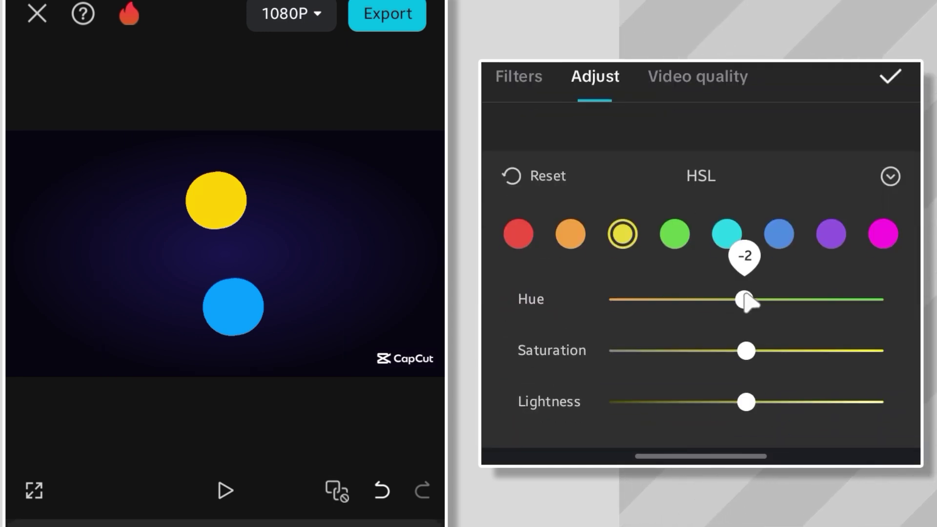
pyautogui.click(891, 78)
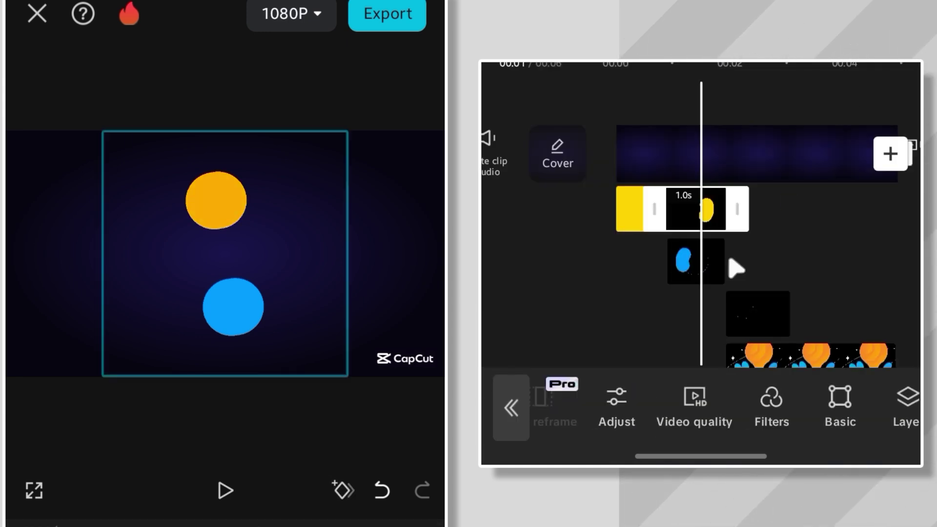
# - View the blue HSL controls for the blue circle overlay and close them
pyautogui.click(617, 405)
pyautogui.click(679, 211)
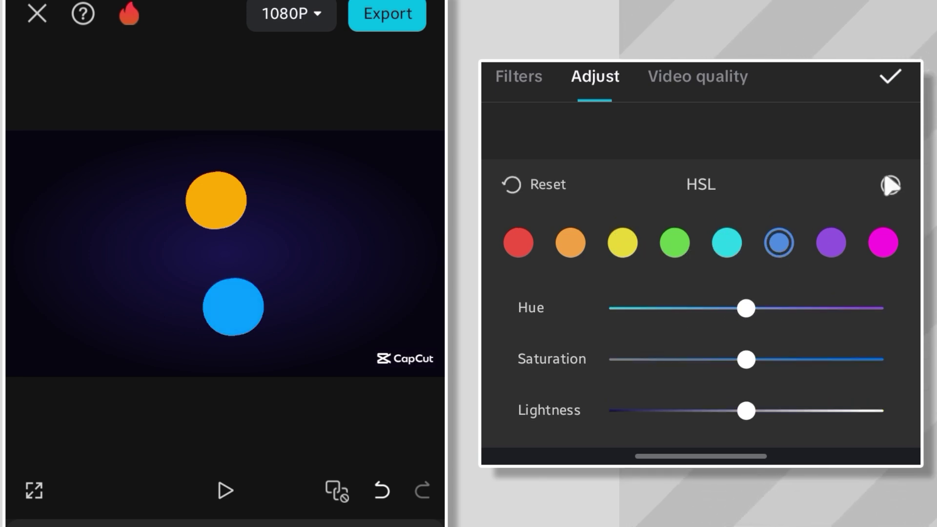
pyautogui.click(891, 177)
pyautogui.click(890, 76)
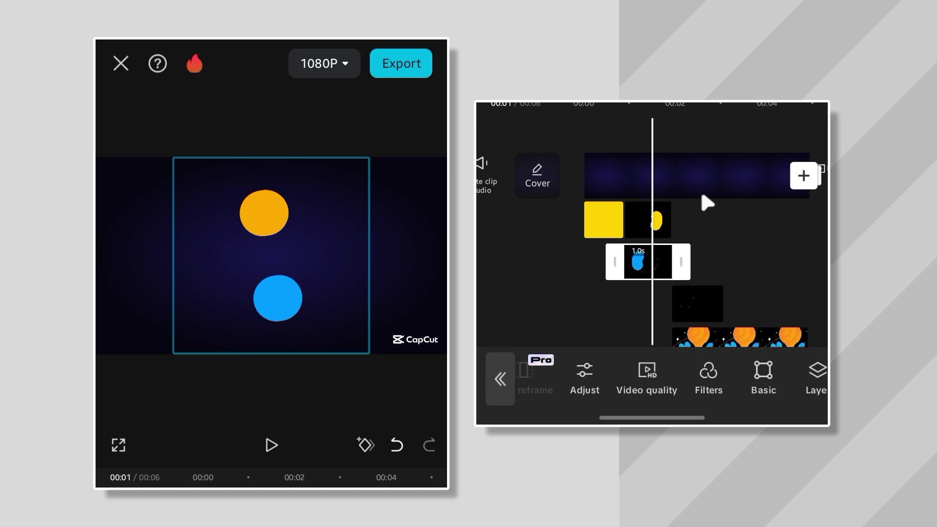
# - Select the bulb-and-hand logo overlay and add a keyframe shortly after its start
pyautogui.click(811, 274)
pyautogui.moveTo(723, 277); pyautogui.dragTo(721, 256)
pyautogui.click(684, 317)
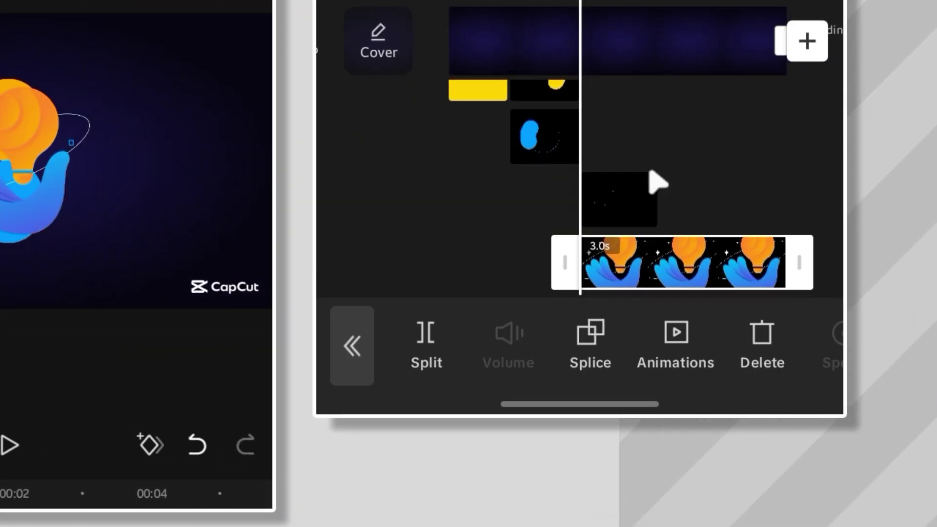
pyautogui.moveTo(651, 171); pyautogui.dragTo(607, 173)
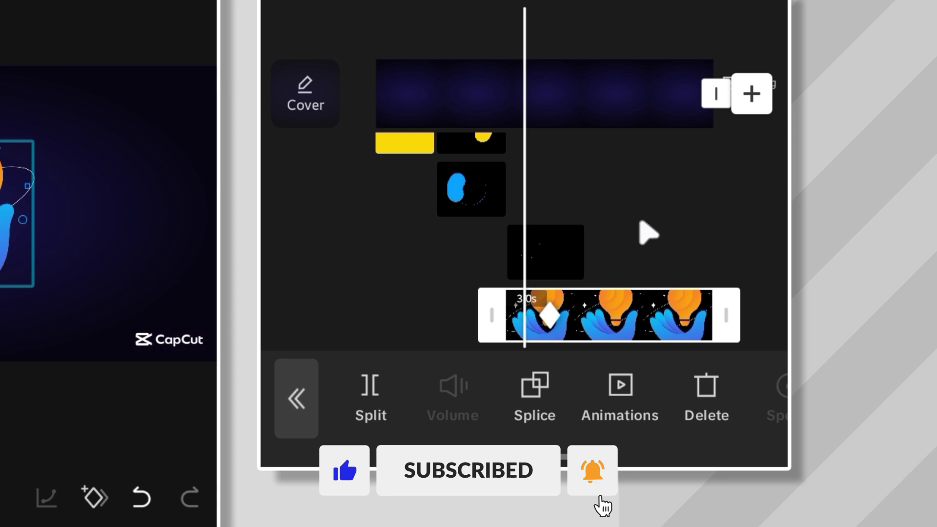
# - Scale the logo down at the very start of its clip so that it grows toward the existing keyframe
pyautogui.moveTo(621, 400); pyautogui.dragTo(508, 418)
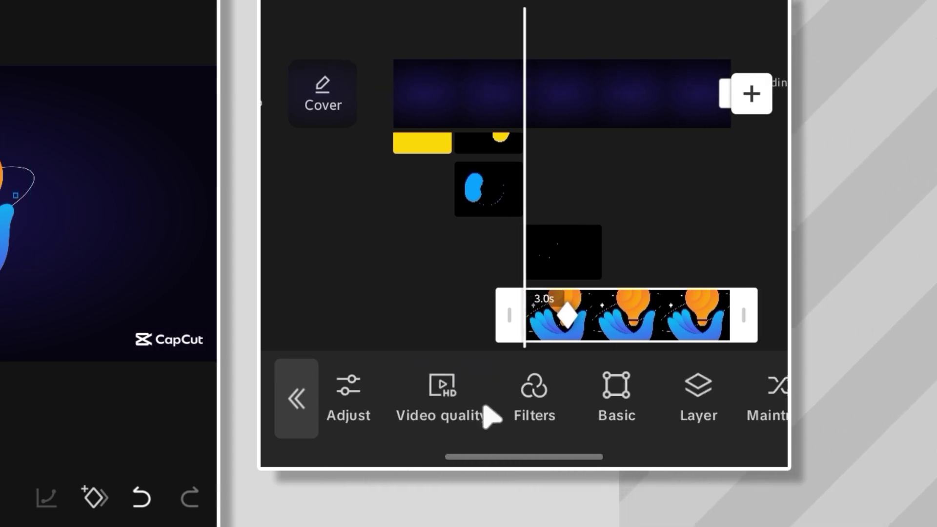
pyautogui.click(581, 393)
pyautogui.moveTo(405, 318); pyautogui.dragTo(576, 313)
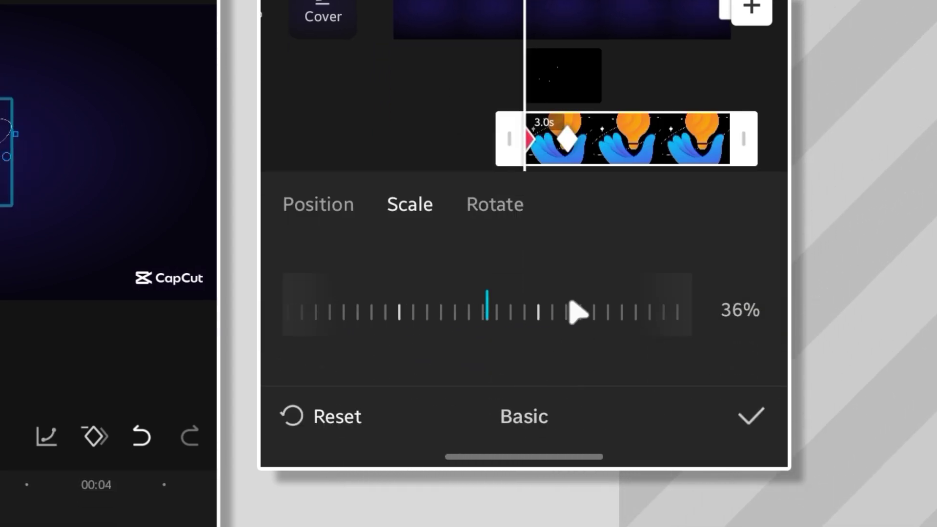
pyautogui.click(750, 416)
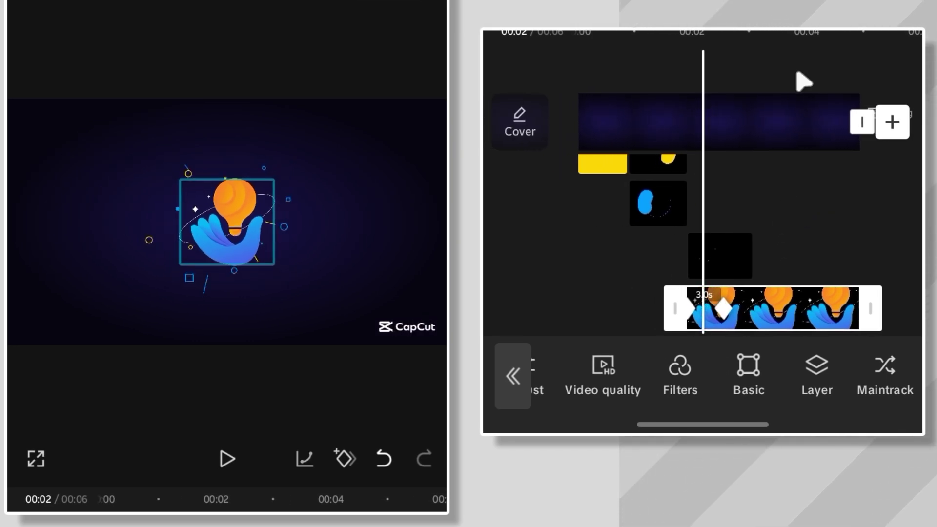
# - Apply the Rebound Out graph between the logo's two scale keyframes
pyautogui.click(300, 459)
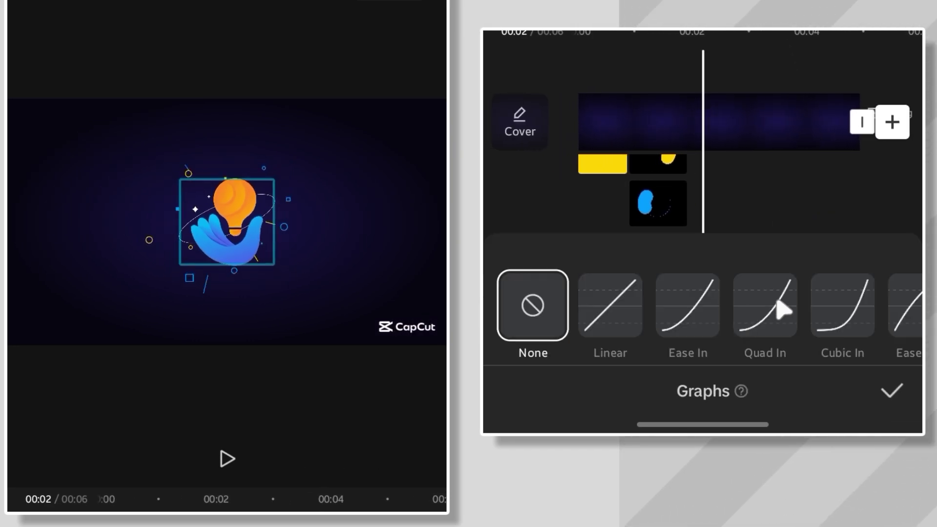
pyautogui.moveTo(777, 301); pyautogui.dragTo(692, 306)
pyautogui.moveTo(780, 314); pyautogui.dragTo(762, 305)
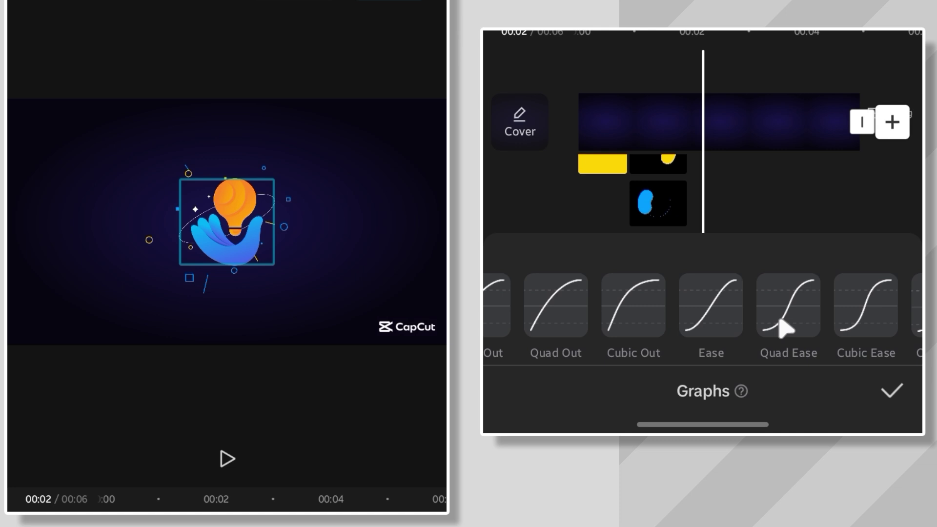
pyautogui.click(717, 322)
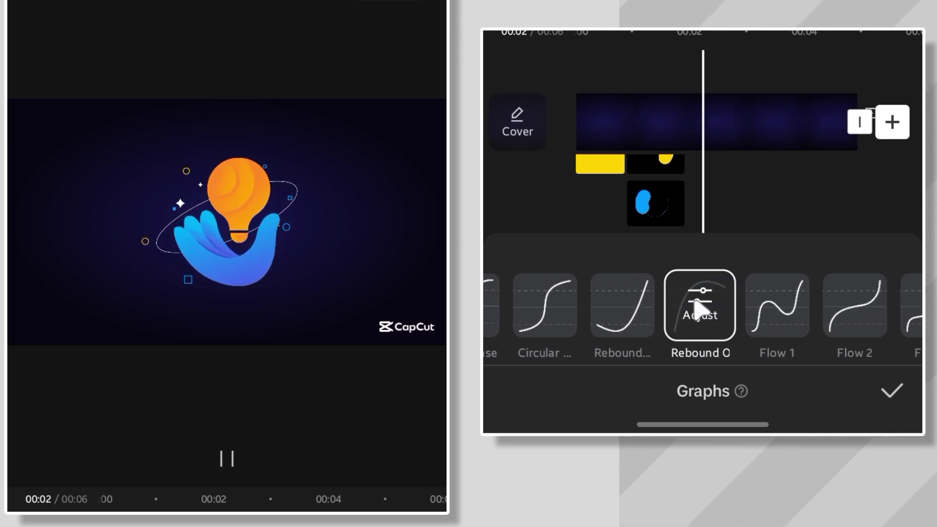
pyautogui.click(893, 392)
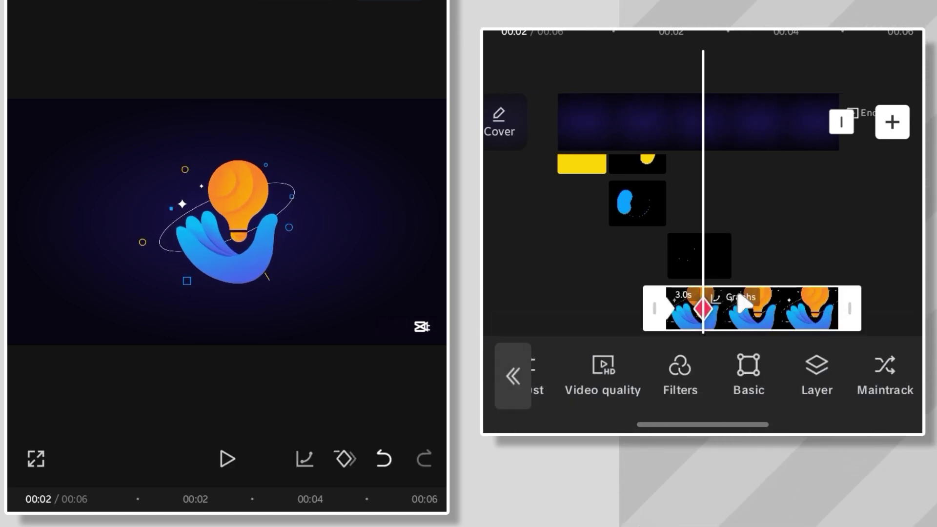
# - Leave the overlay tracks and add a text layer reading "tagline"
pyautogui.click(554, 300)
pyautogui.click(657, 376)
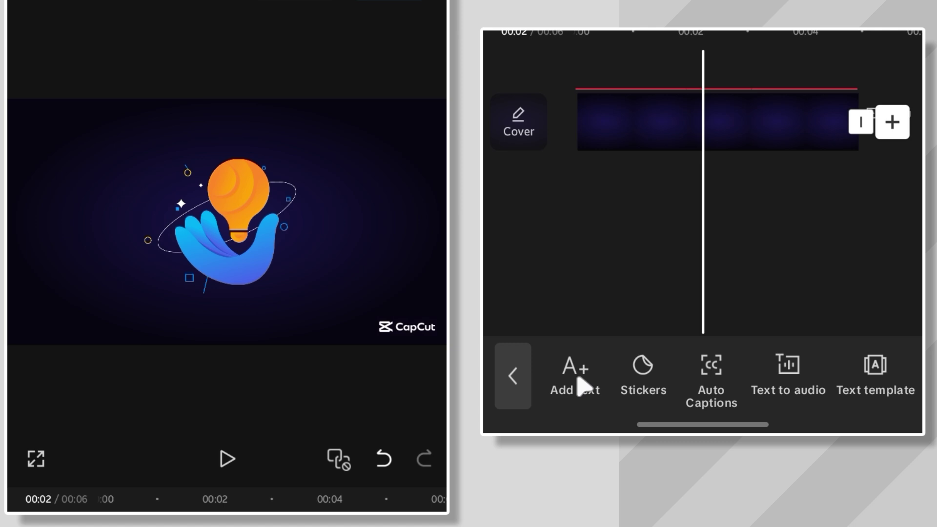
pyautogui.click(580, 382)
pyautogui.write('ta')
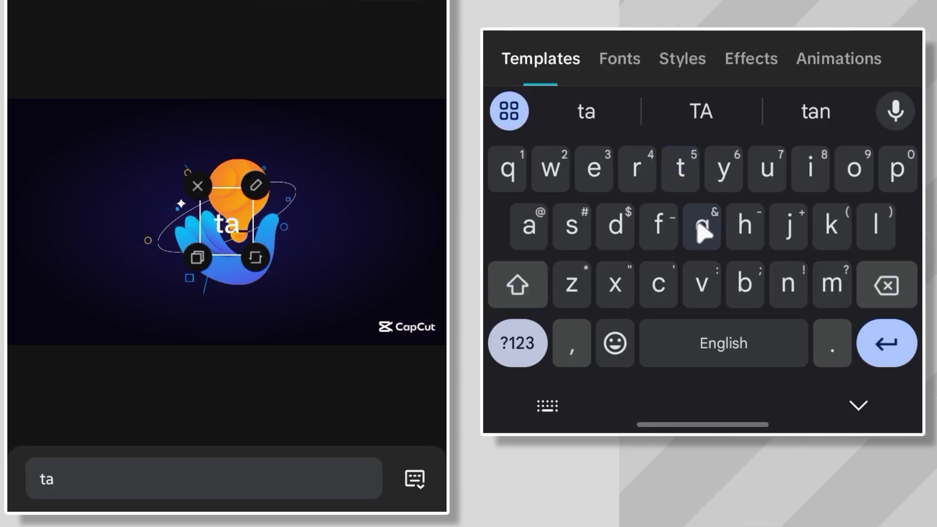
pyautogui.write('g')
pyautogui.click(701, 112)
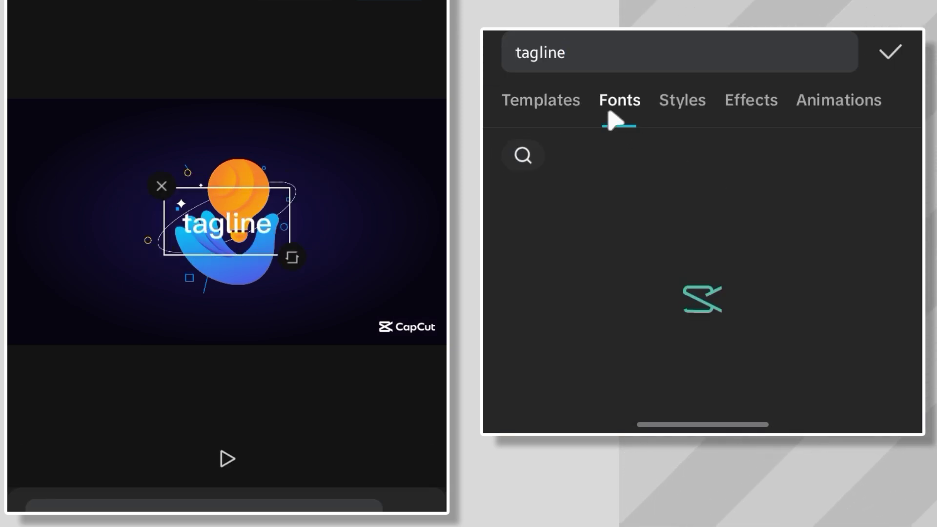
# - Style the tagline in Poppins at size 9 and place it just below the logo
pyautogui.scroll(-7, 818, 314)
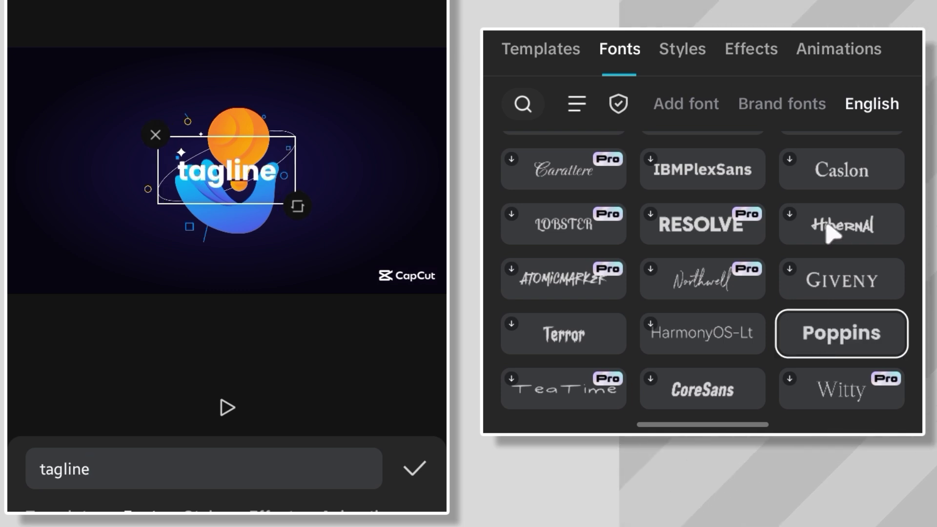
pyautogui.click(681, 52)
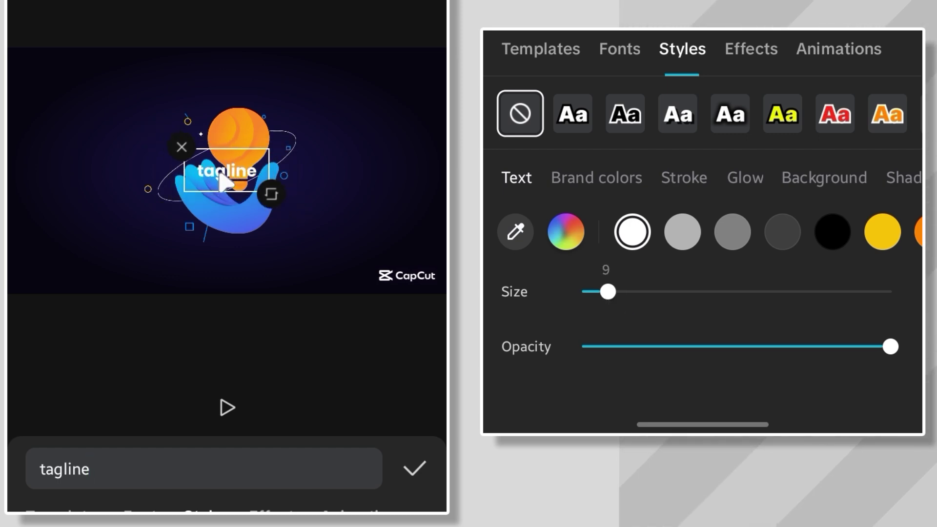
pyautogui.moveTo(225, 183); pyautogui.dragTo(227, 207)
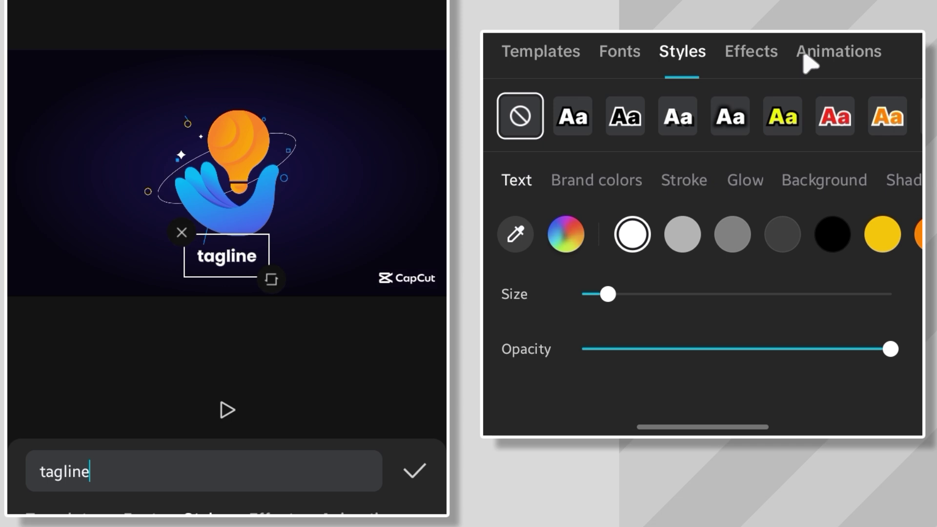
# - Apply the Showing Up entrance animation to the tagline text
pyautogui.click(807, 58)
pyautogui.scroll(-5, 711, 309)
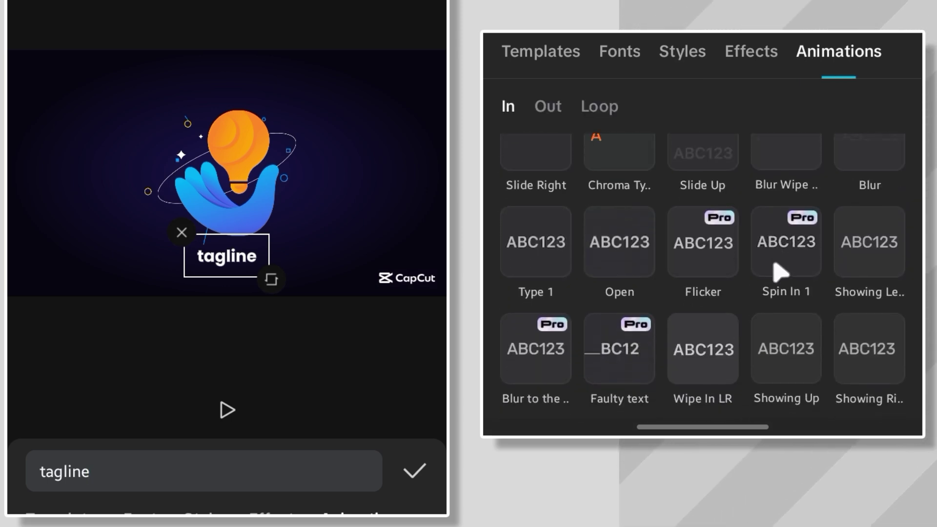
pyautogui.scroll(-3, 780, 272)
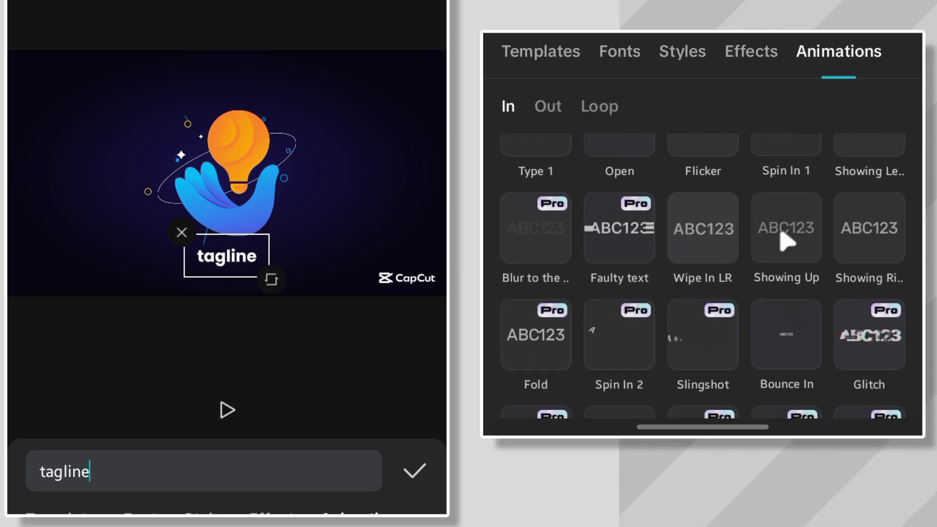
pyautogui.click(787, 241)
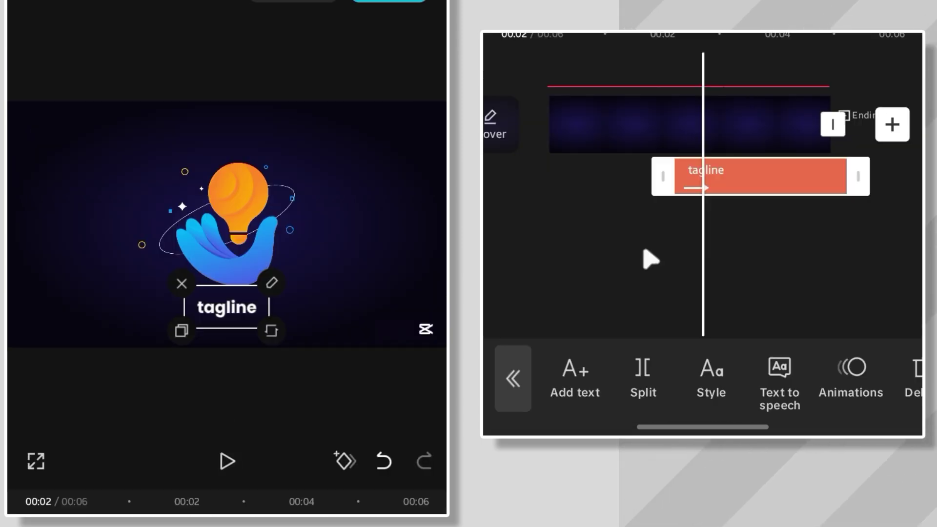
# - Trim the tagline clip to end with the background clip and return to the overlay tracks
pyautogui.moveTo(650, 259); pyautogui.dragTo(595, 266)
pyautogui.click(678, 272)
pyautogui.click(656, 181)
pyautogui.moveTo(724, 184); pyautogui.dragTo(700, 192)
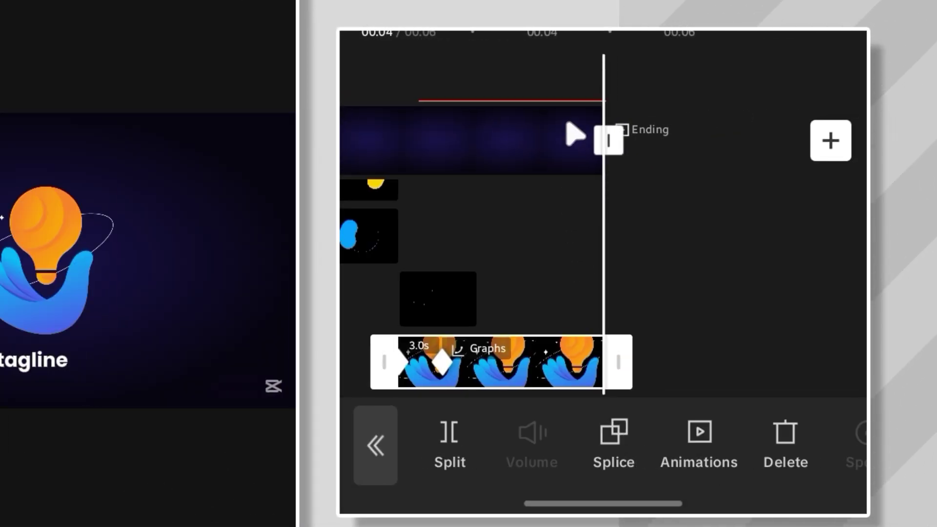
pyautogui.click(577, 243)
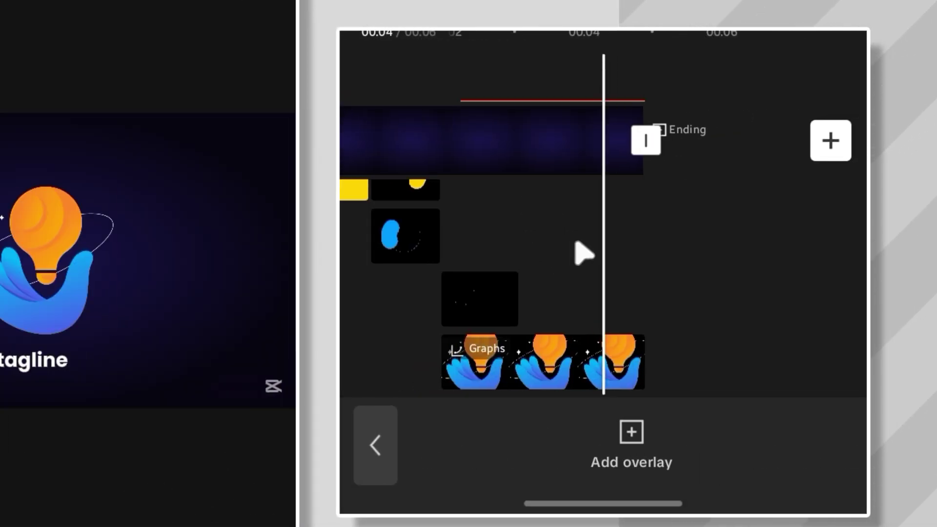